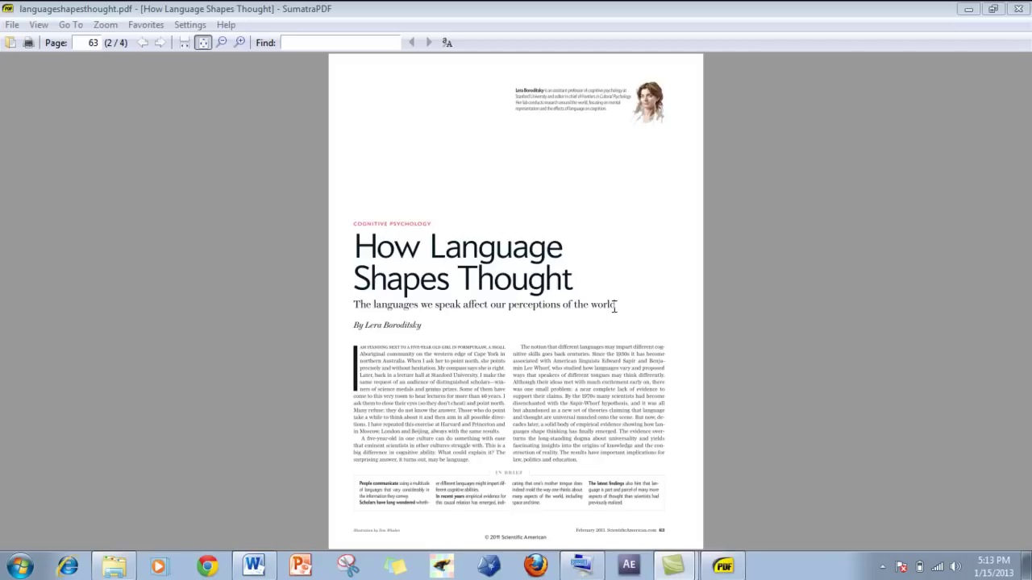
Add the sentence 'Here is some information I got from the article.' after the essay's summary.
{"action": "left_click", "coordinate": [256, 571]}
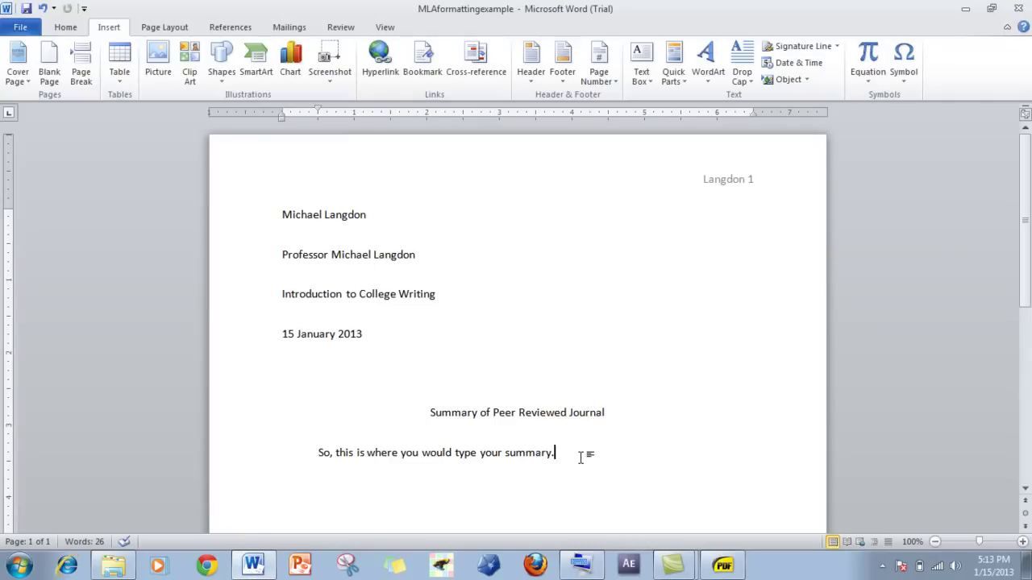
{"action": "type", "text": "Here is some in"}
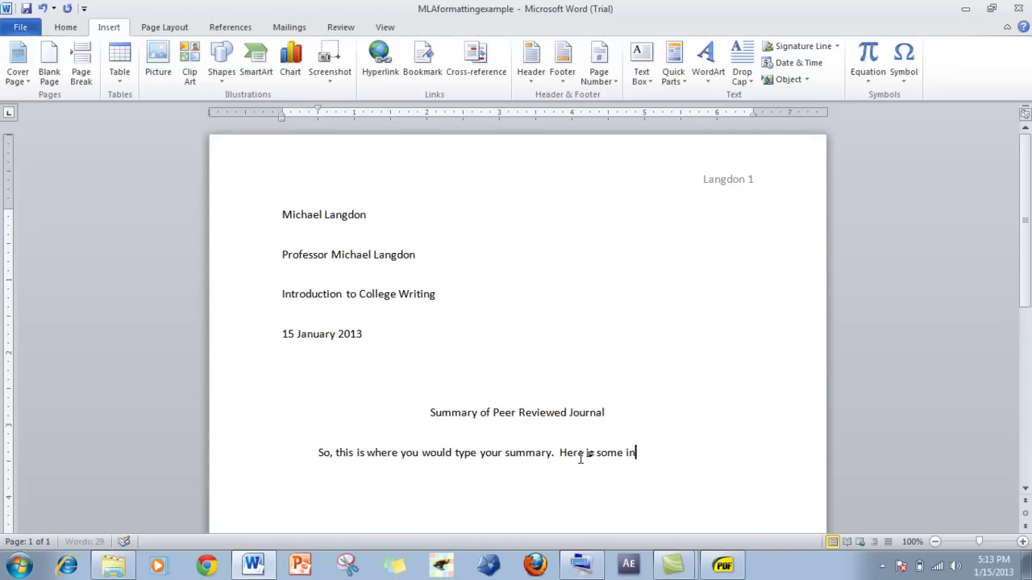
{"action": "type", "text": "formation I got from the "}
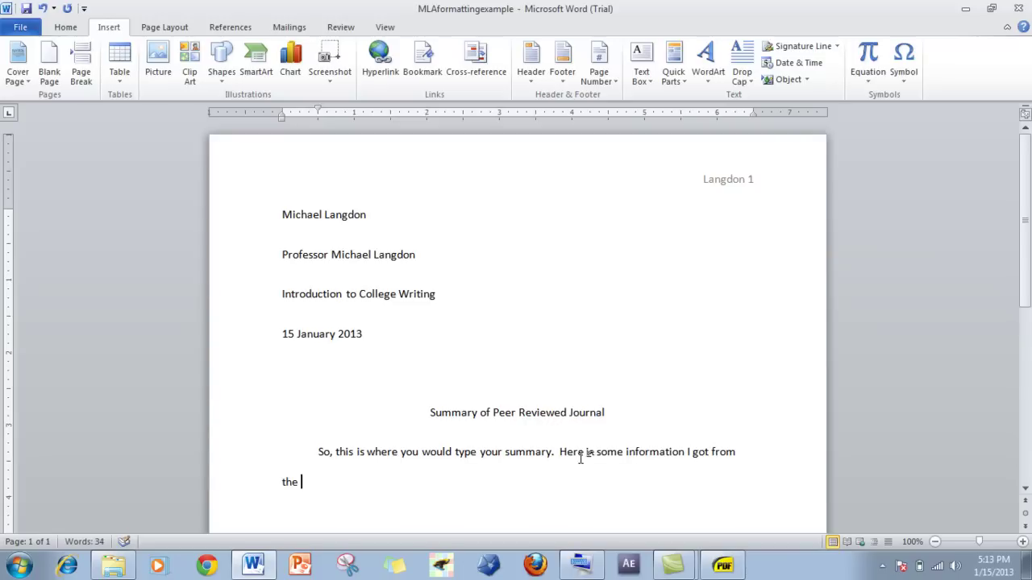
{"action": "type", "text": "article."}
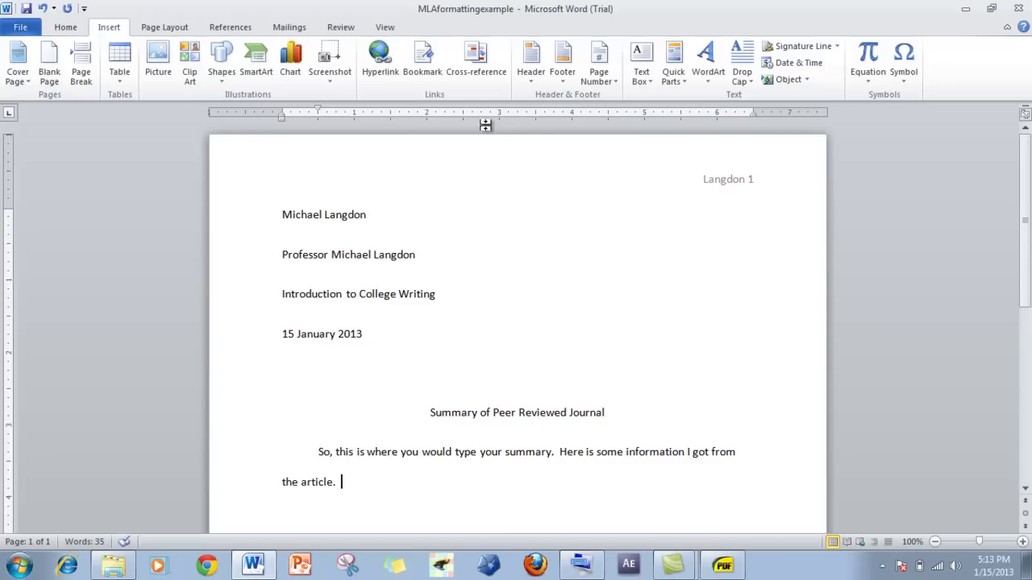
{"action": "left_click", "coordinate": [226, 31]}
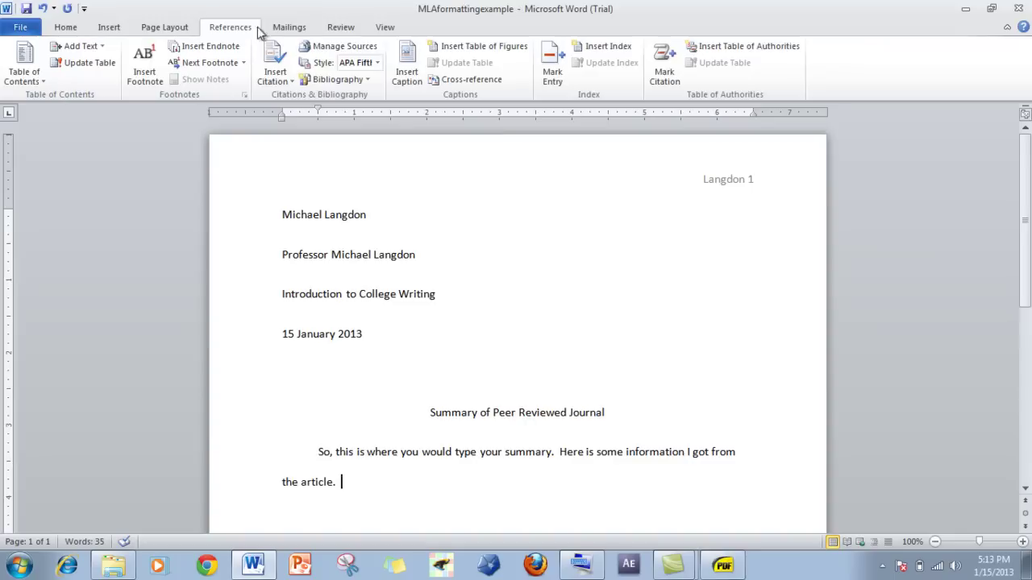
Change the citation style from APA Fifth Edition to MLA Seventh Edition.
{"action": "left_click", "coordinate": [378, 65]}
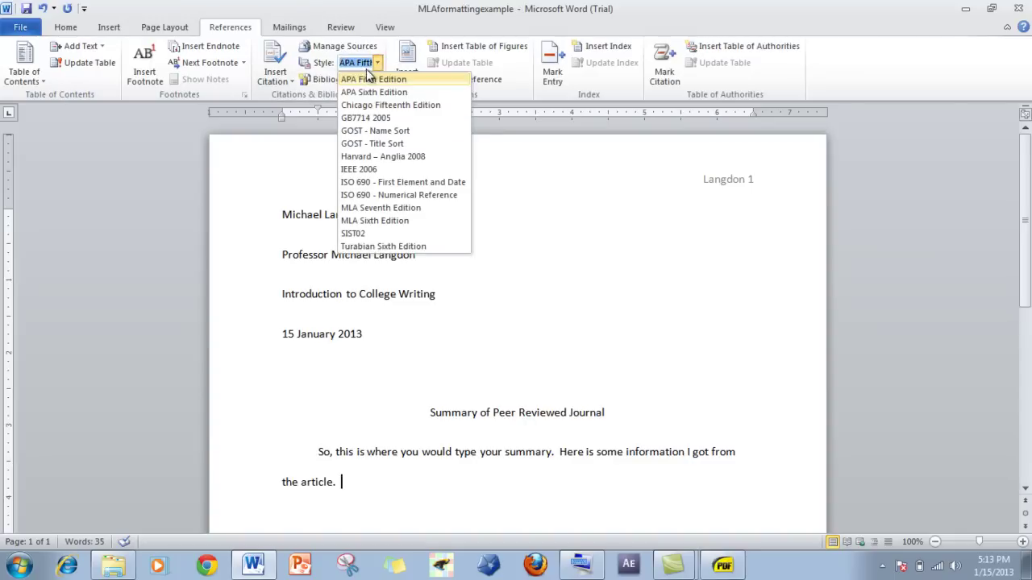
{"action": "left_click", "coordinate": [390, 207]}
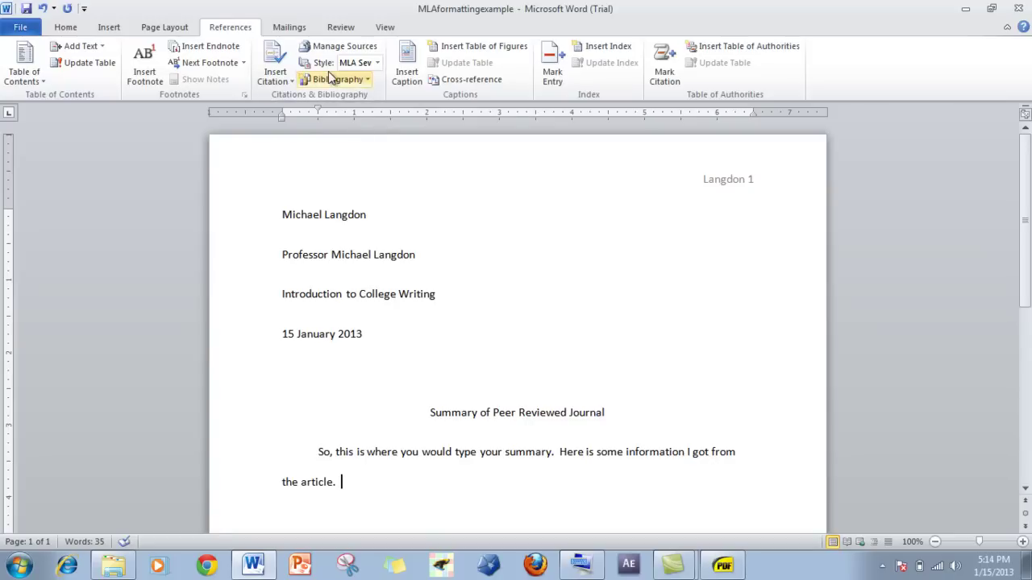
{"action": "left_click", "coordinate": [290, 84]}
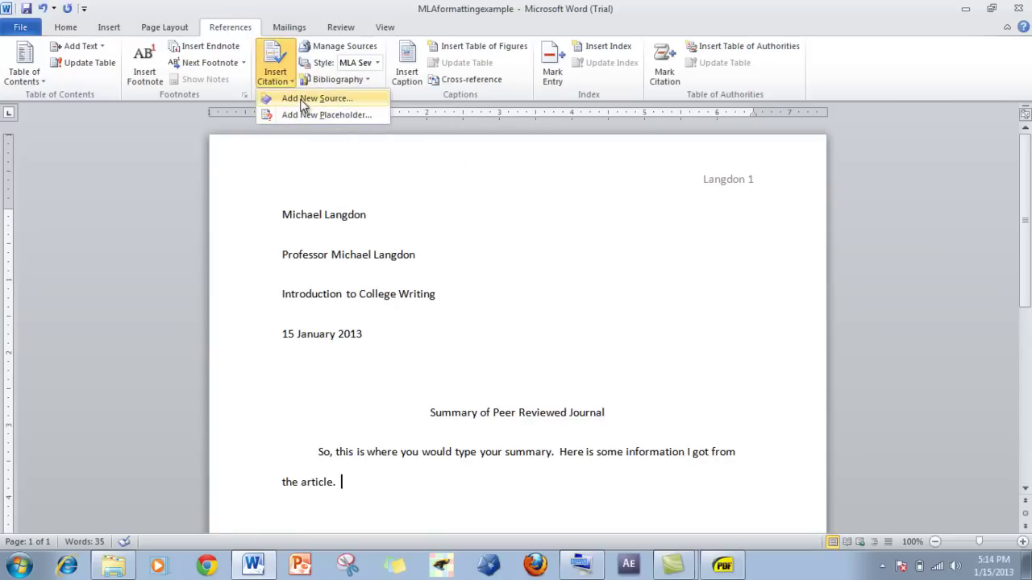
Create a new Journal Article source and go to the article PDF for its author.
{"action": "left_click", "coordinate": [302, 101]}
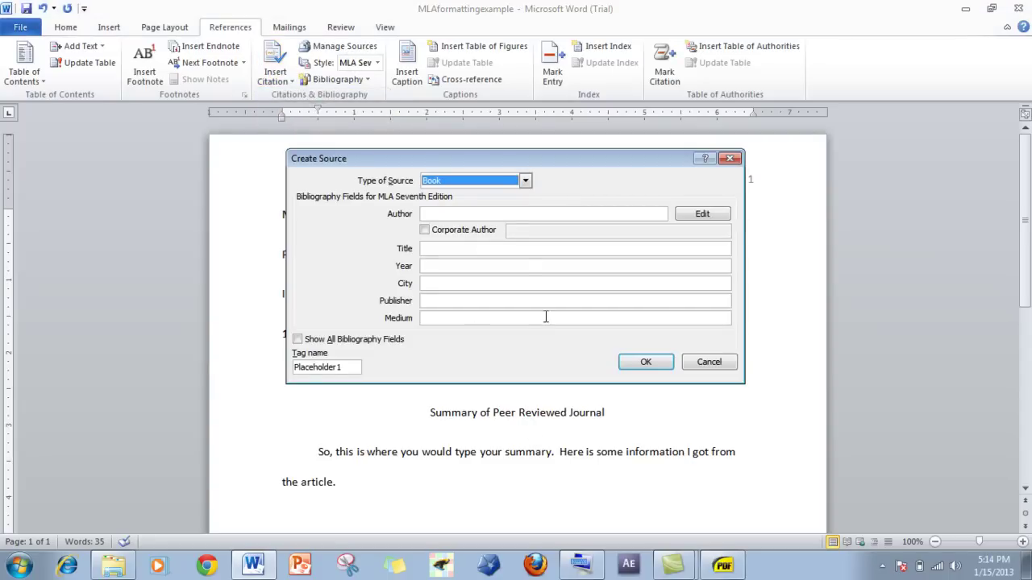
{"action": "left_click", "coordinate": [526, 185]}
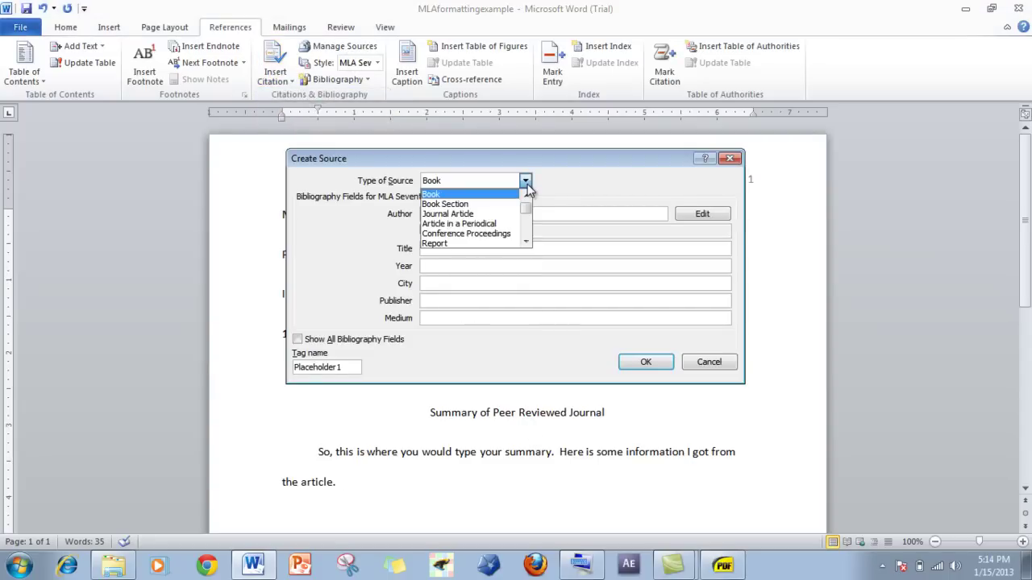
{"action": "left_click", "coordinate": [500, 216]}
{"action": "left_click", "coordinate": [499, 213]}
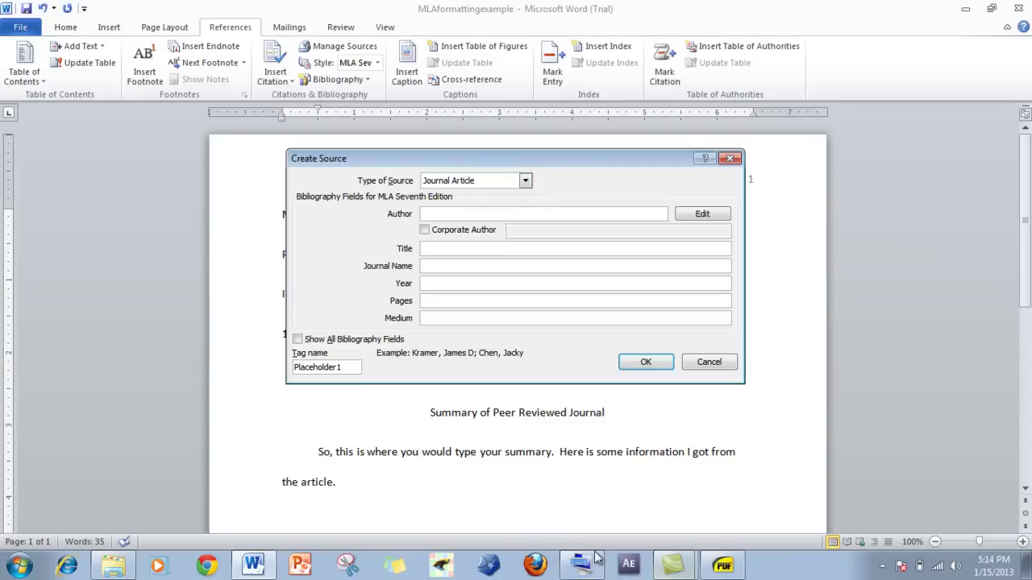
{"action": "left_click", "coordinate": [726, 566]}
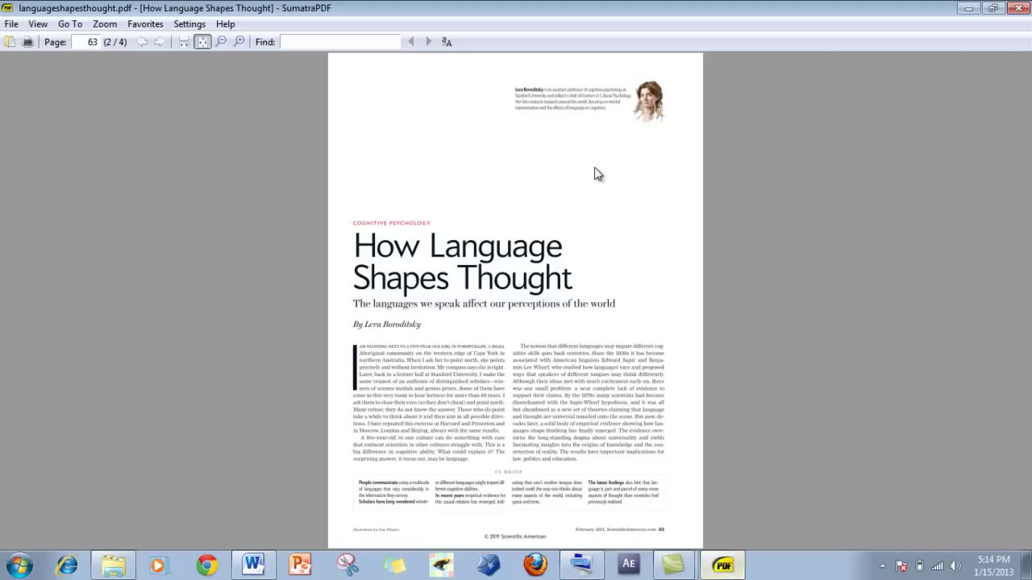
Zoom in twice on the article and select the author's surname in the byline.
{"action": "left_click", "coordinate": [239, 42]}
{"action": "left_click", "coordinate": [239, 42]}
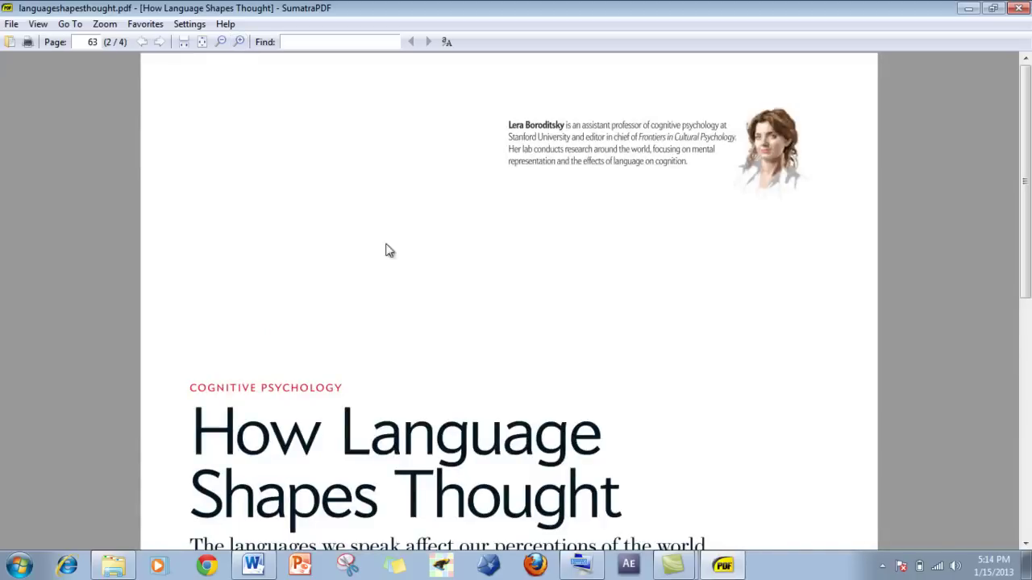
{"action": "scroll", "coordinate": [1028, 153], "scroll_direction": "down", "scroll_amount": 4}
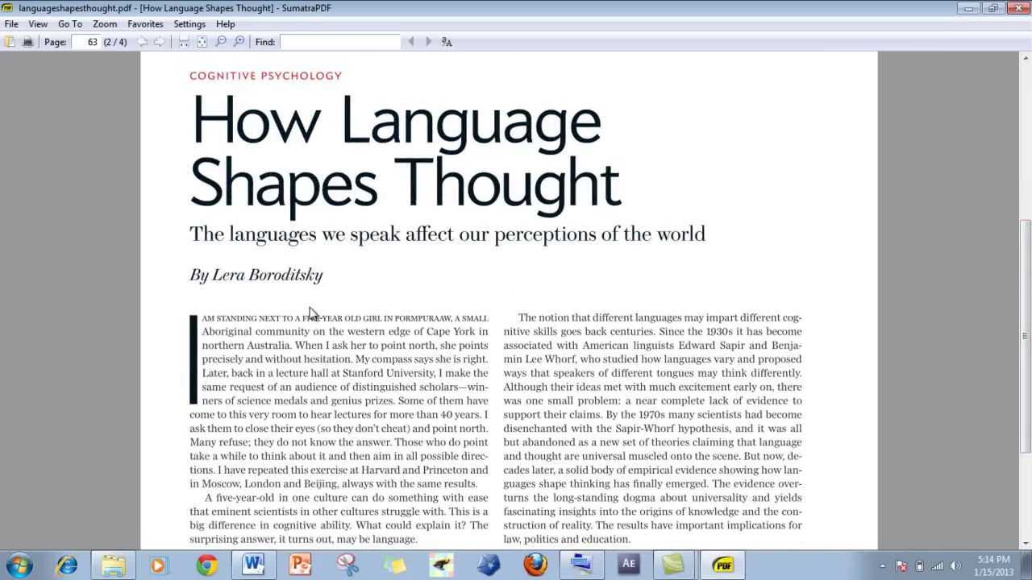
{"action": "left_click_drag", "start_coordinate": [250, 271], "coordinate": [331, 278]}
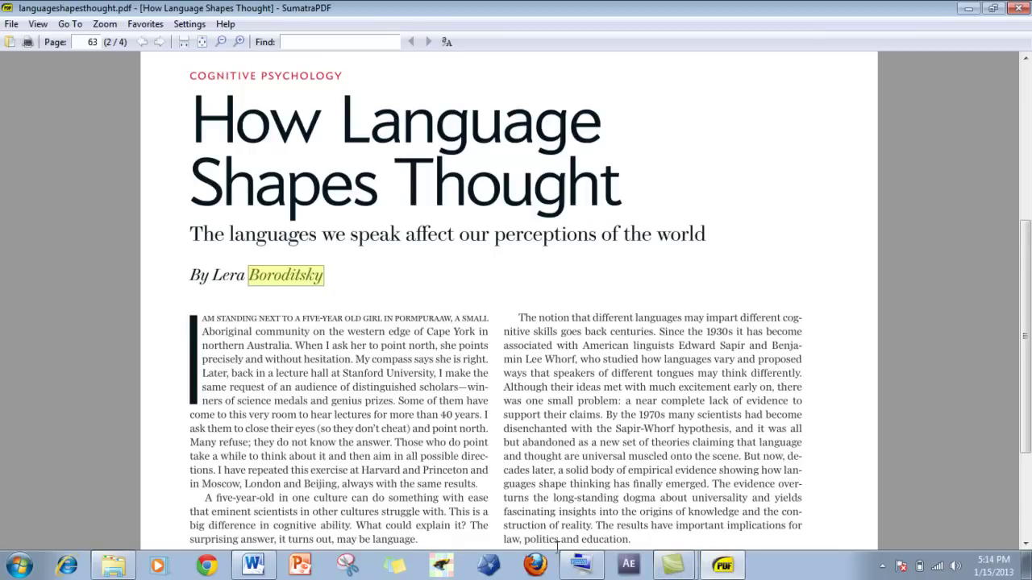
{"action": "left_click", "coordinate": [257, 564]}
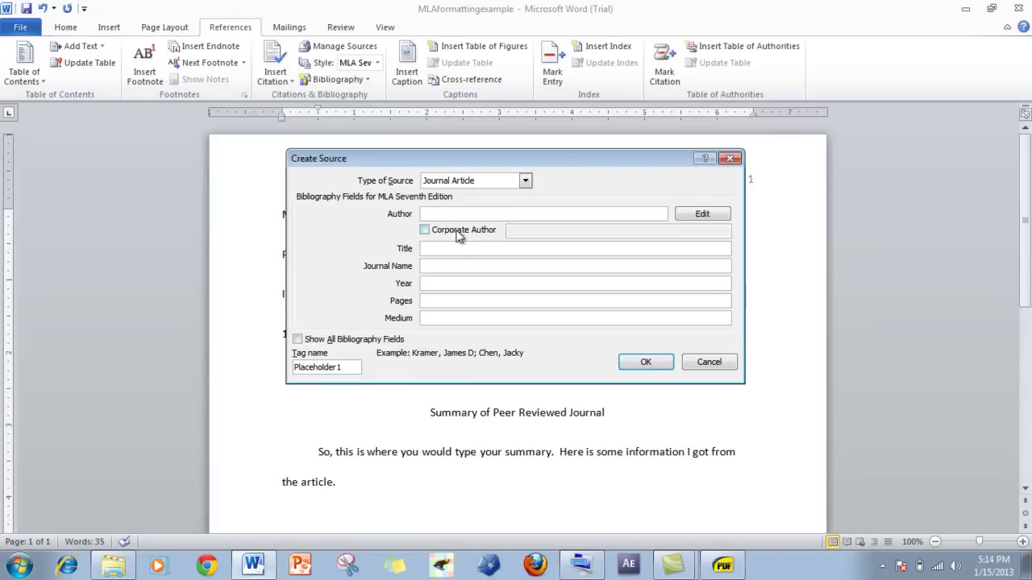
Add the author as Boroditsky, Lera, with the pasted surname as Last name.
{"action": "left_click", "coordinate": [705, 215]}
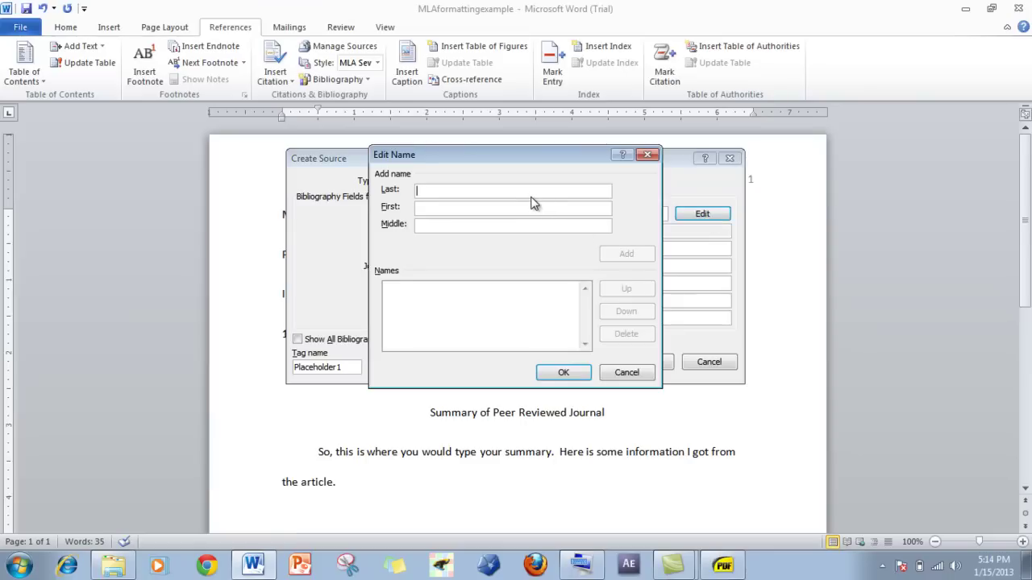
{"action": "type", "text": "Boroditsky"}
{"action": "left_click", "coordinate": [512, 212]}
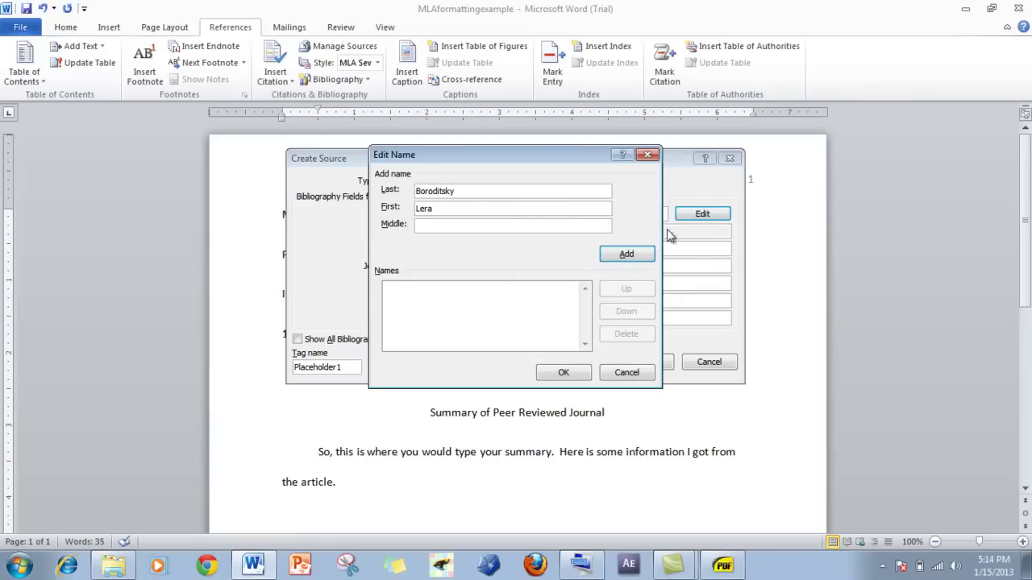
{"action": "left_click", "coordinate": [650, 254]}
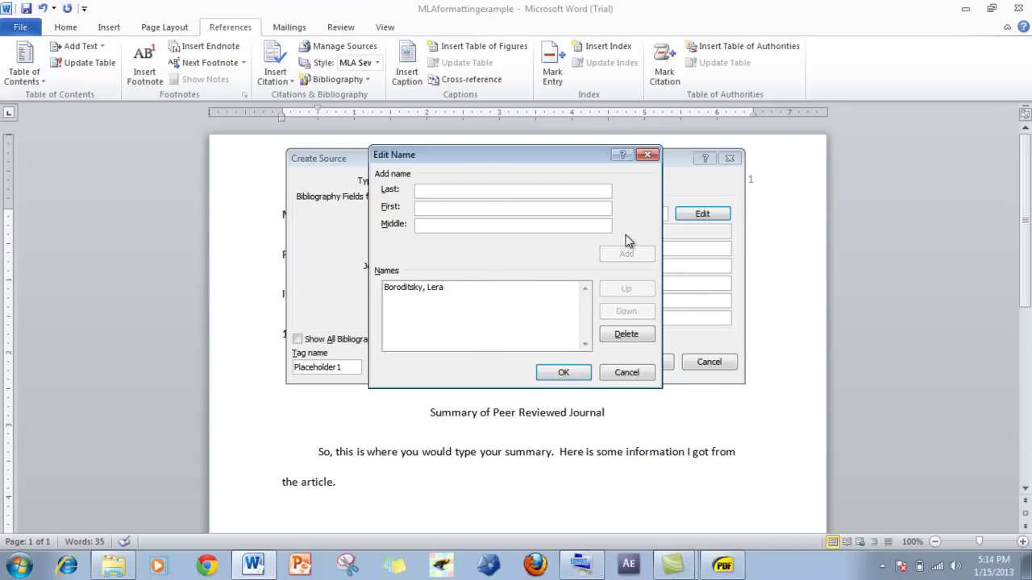
{"action": "left_click", "coordinate": [560, 374]}
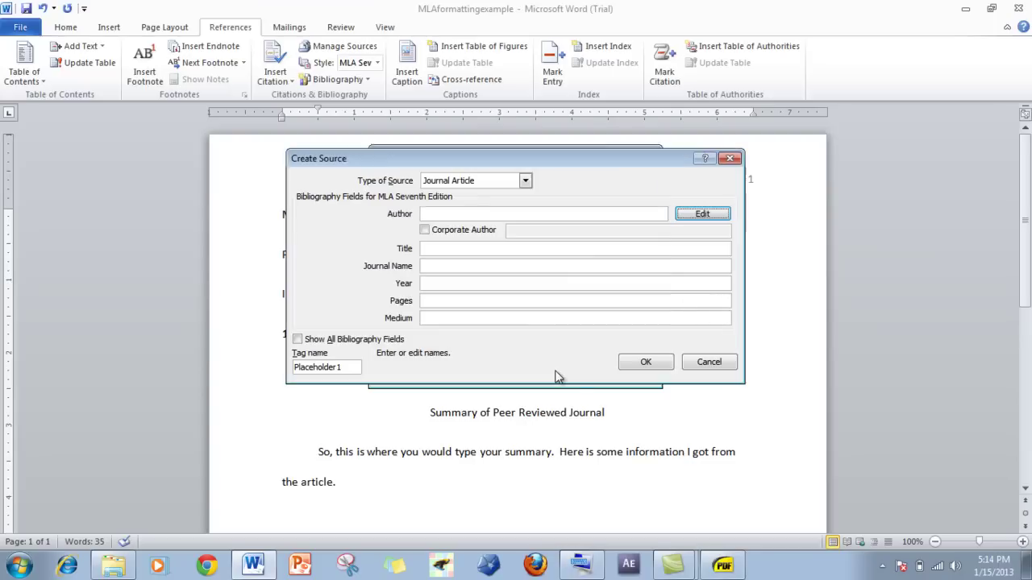
{"action": "left_click", "coordinate": [488, 249]}
Enter the title 'How Language Shapes Thought' and journal name 'Scientific American'.
{"action": "type", "text": "How Language"}
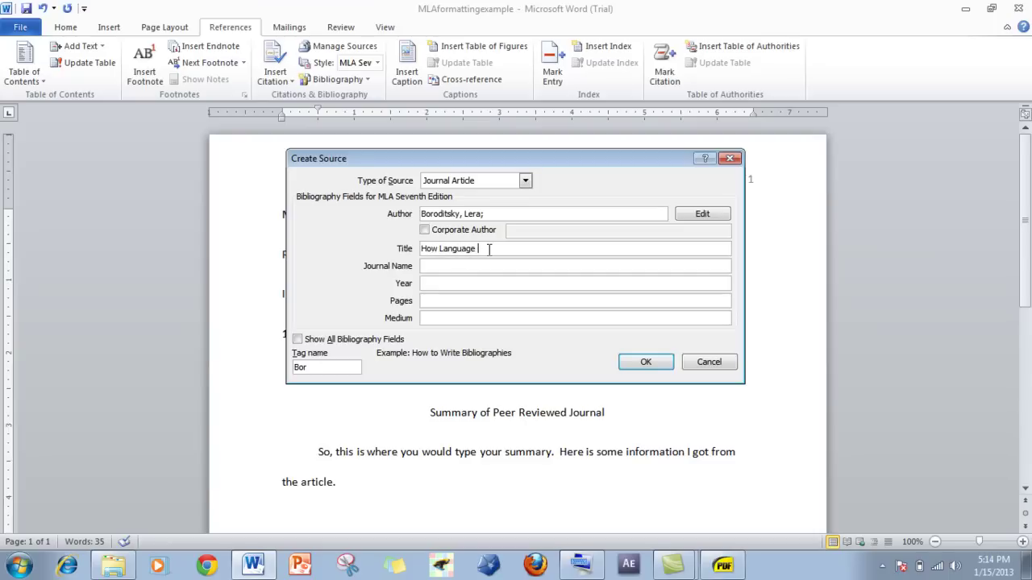
{"action": "type", "text": " Shapes Thought"}
{"action": "key", "text": "Tab"}
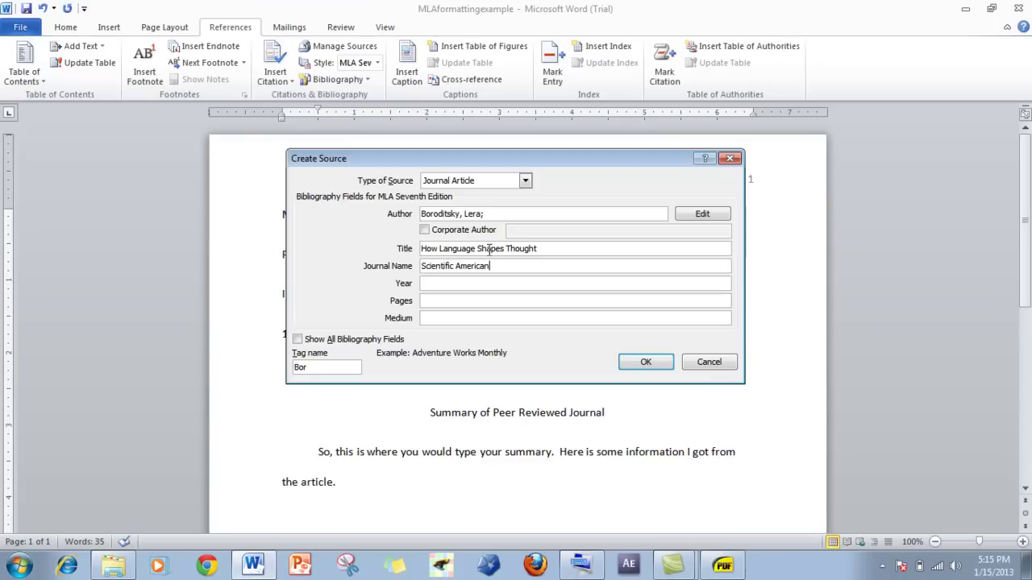
{"action": "key", "text": "Tab"}
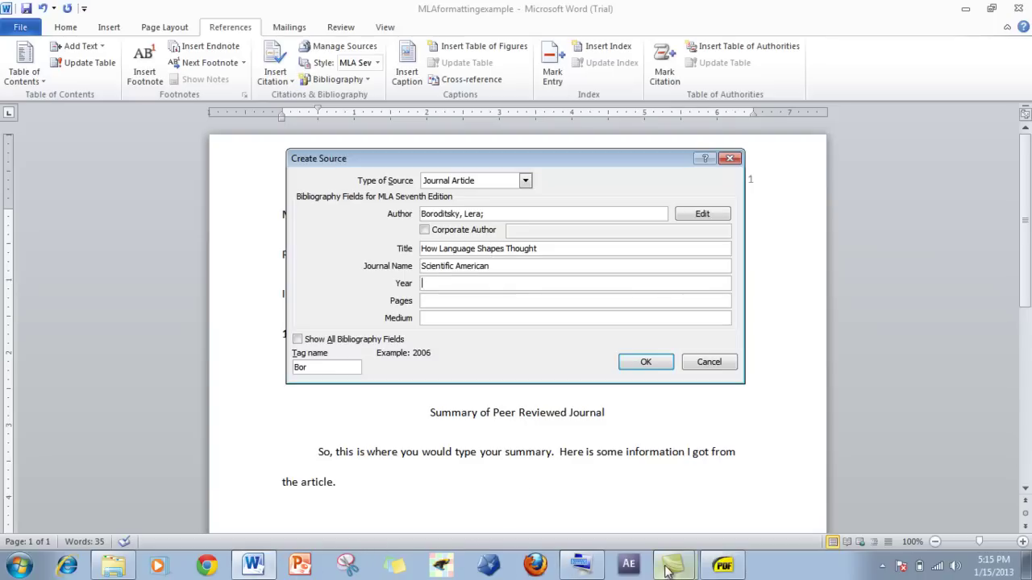
{"action": "left_click", "coordinate": [740, 569]}
Check the article's date in the PDF and enter 2011 as the source's Year.
{"action": "scroll", "coordinate": [1022, 194], "scroll_direction": "up", "scroll_amount": 1}
{"action": "left_click_drag", "start_coordinate": [1023, 194], "coordinate": [1029, 364]}
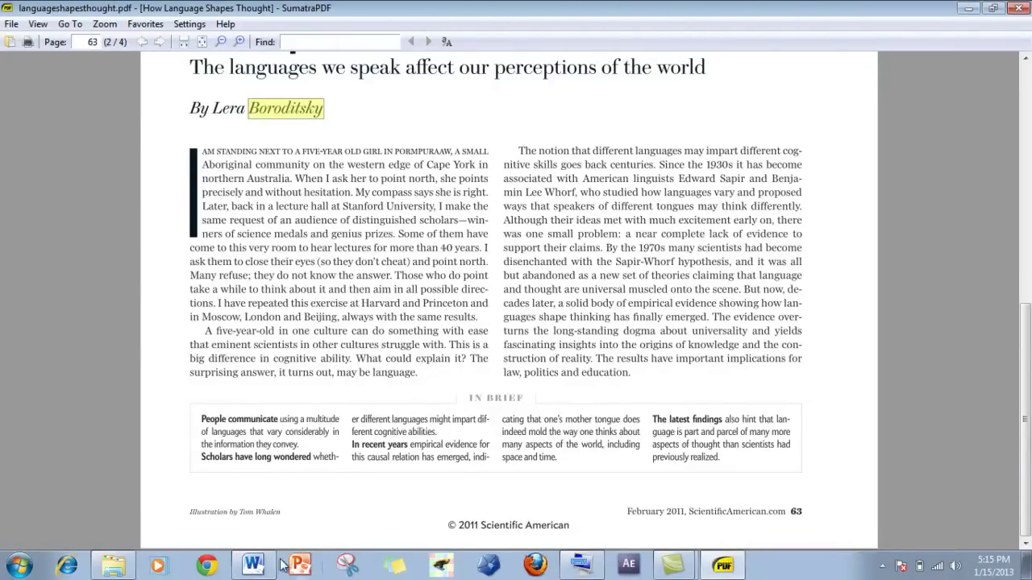
{"action": "left_click", "coordinate": [243, 569]}
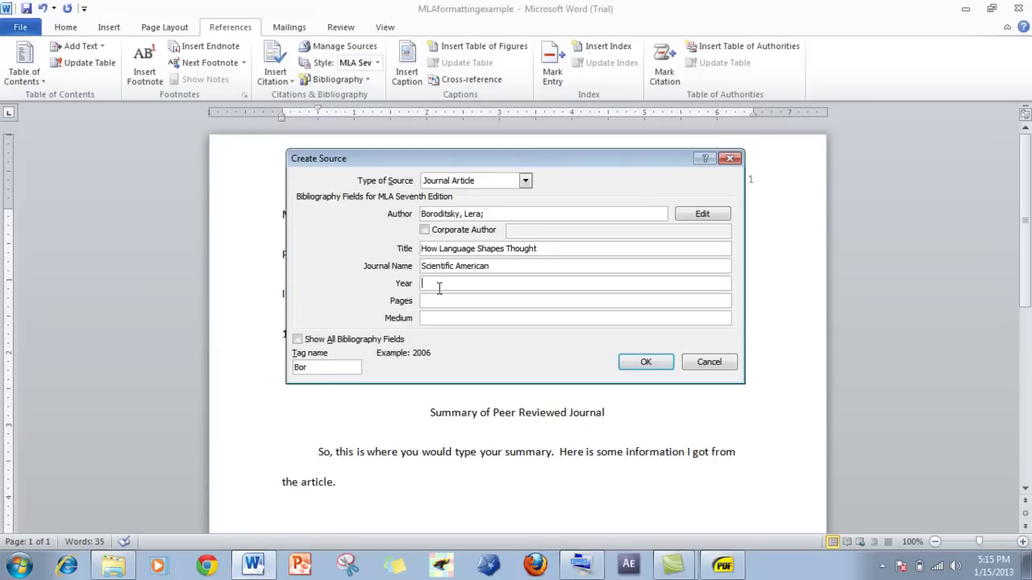
{"action": "type", "text": "2011"}
{"action": "key", "text": "Tab"}
Page through the article PDF to its last page to find the page range.
{"action": "left_click", "coordinate": [733, 572]}
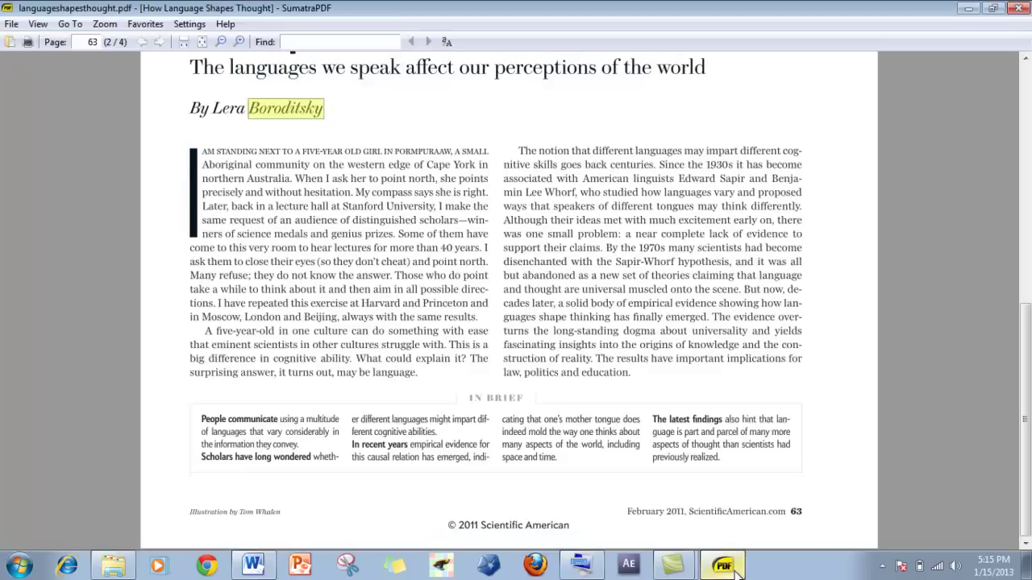
{"action": "left_click_drag", "start_coordinate": [1028, 434], "coordinate": [1028, 368]}
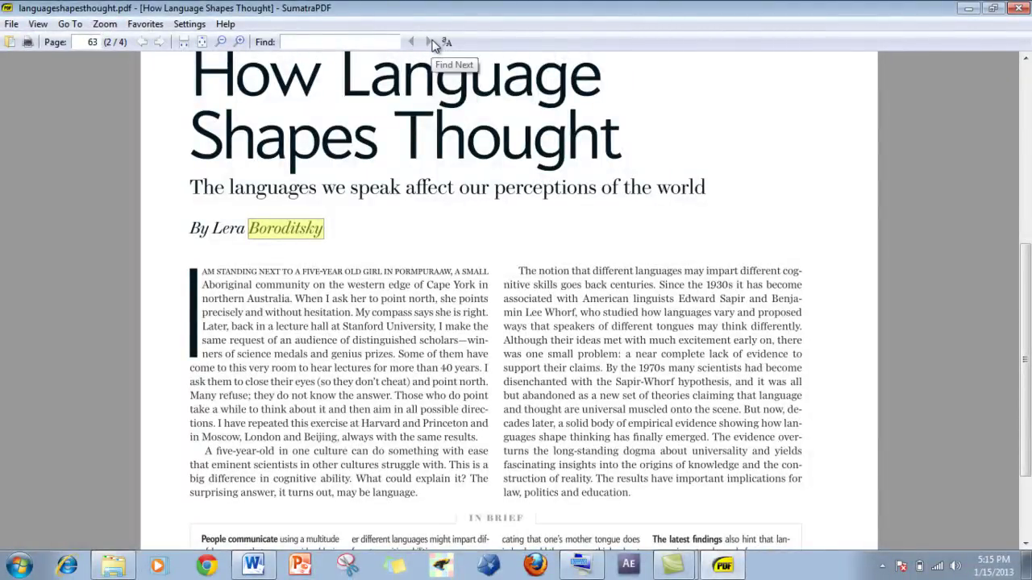
{"action": "left_click", "coordinate": [160, 42]}
{"action": "left_click", "coordinate": [160, 42]}
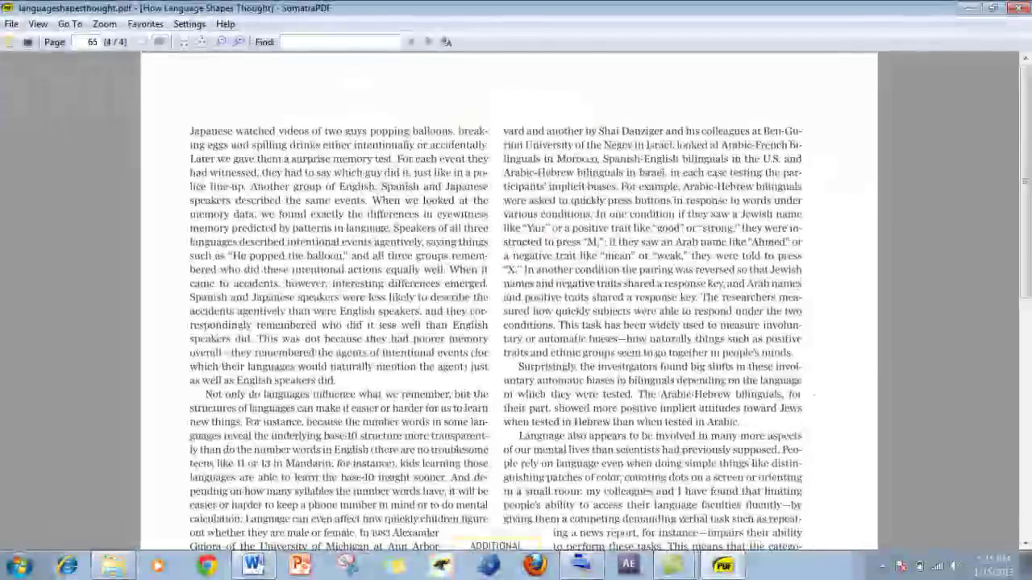
{"action": "left_click_drag", "start_coordinate": [1024, 282], "coordinate": [1024, 524]}
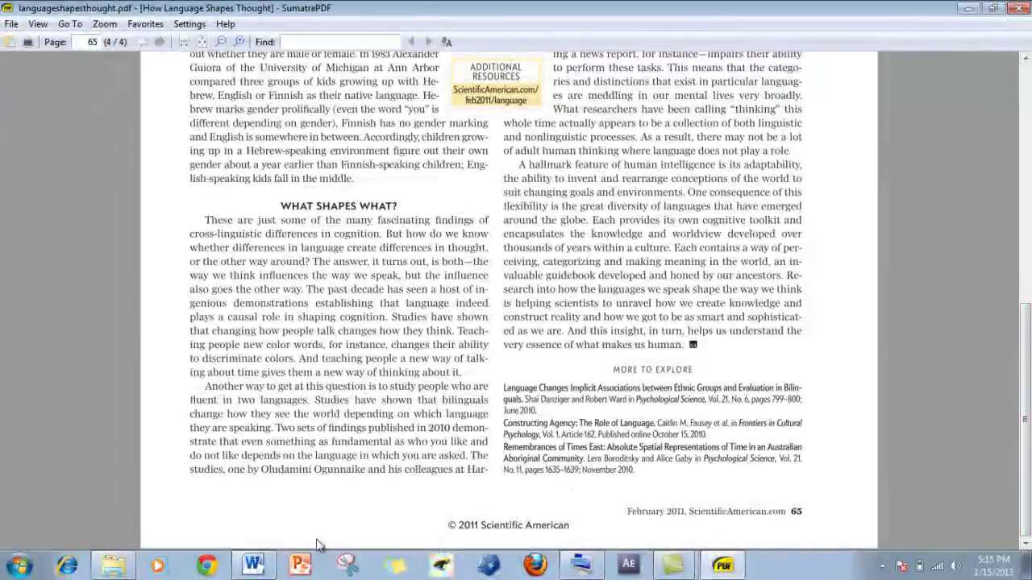
{"action": "left_click", "coordinate": [242, 569]}
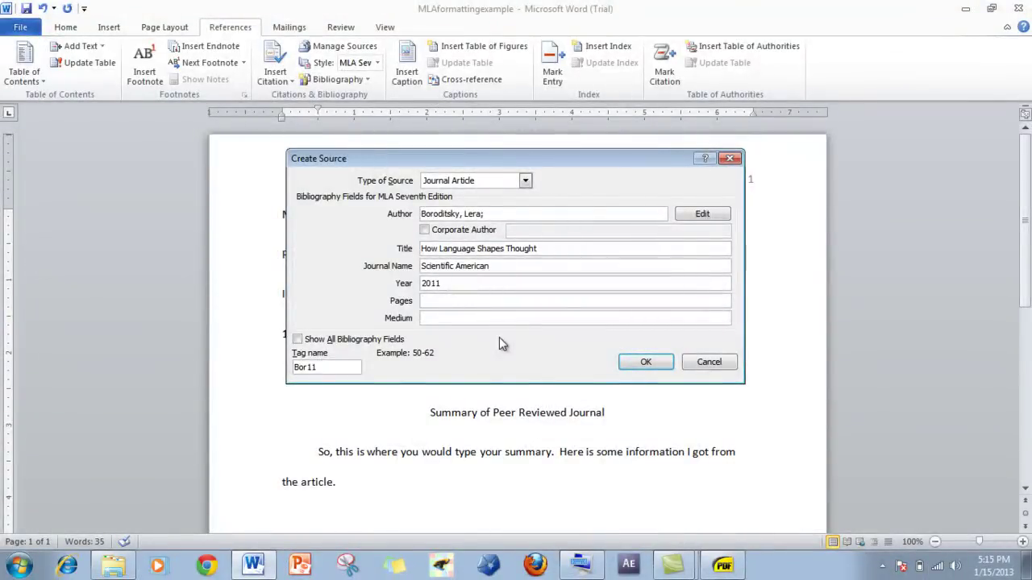
Save the source with pages 63-65, medium Print and month February, inserting its citation.
{"action": "type", "text": "63-65"}
{"action": "left_click", "coordinate": [463, 318]}
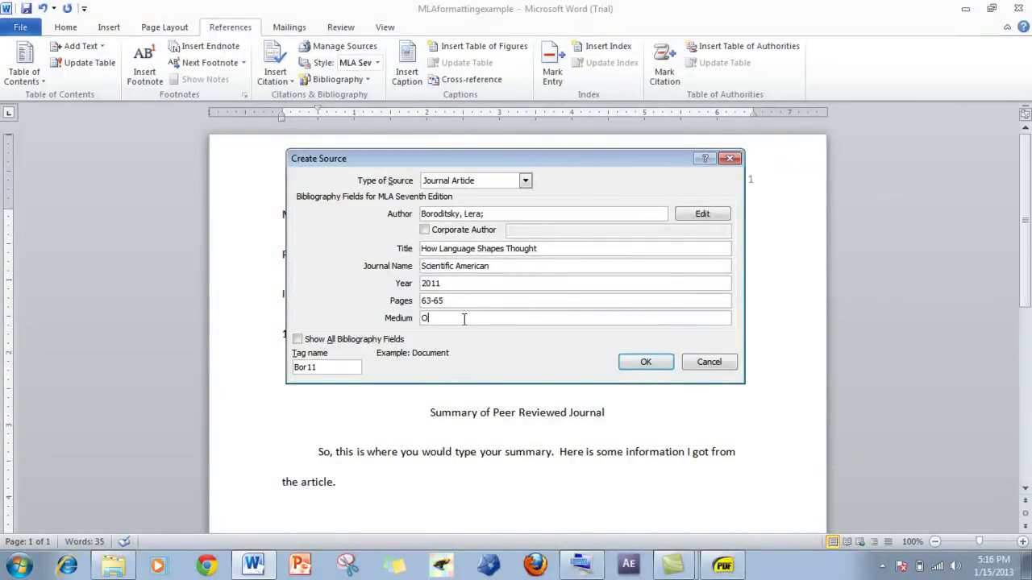
{"action": "type", "text": "Print"}
{"action": "left_click", "coordinate": [298, 339]}
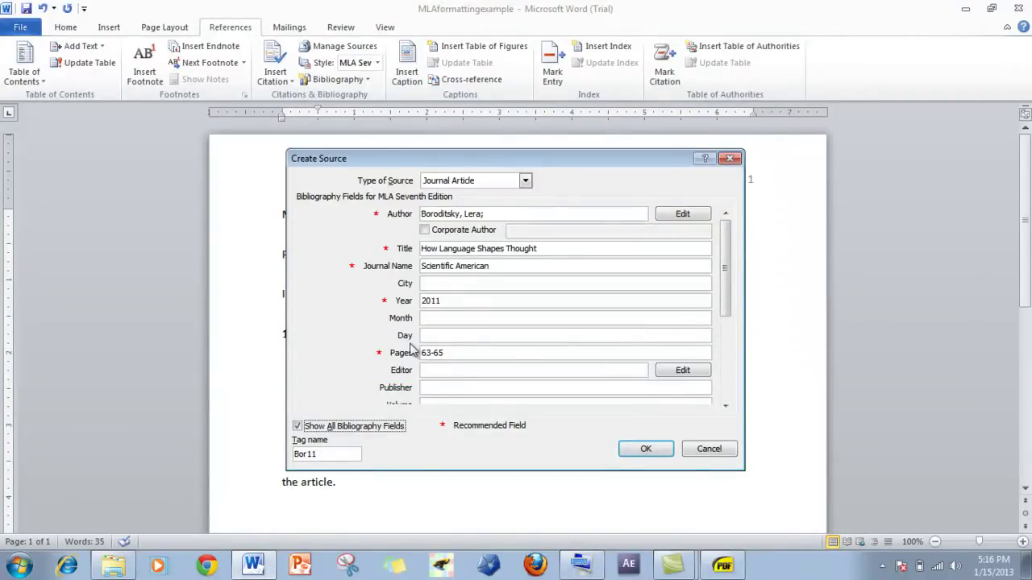
{"action": "left_click", "coordinate": [452, 320]}
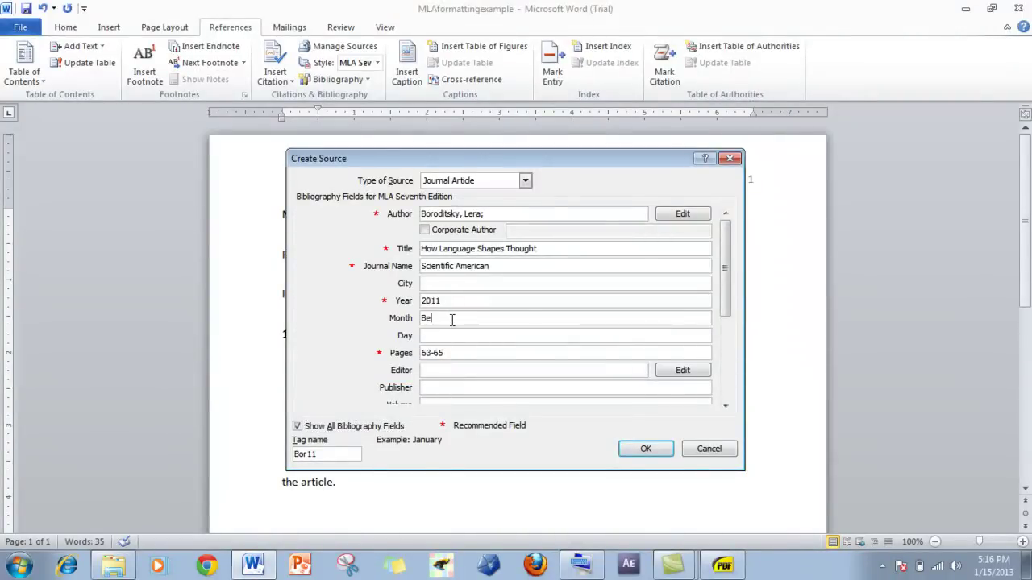
{"action": "type", "text": "February"}
{"action": "left_click", "coordinate": [647, 451]}
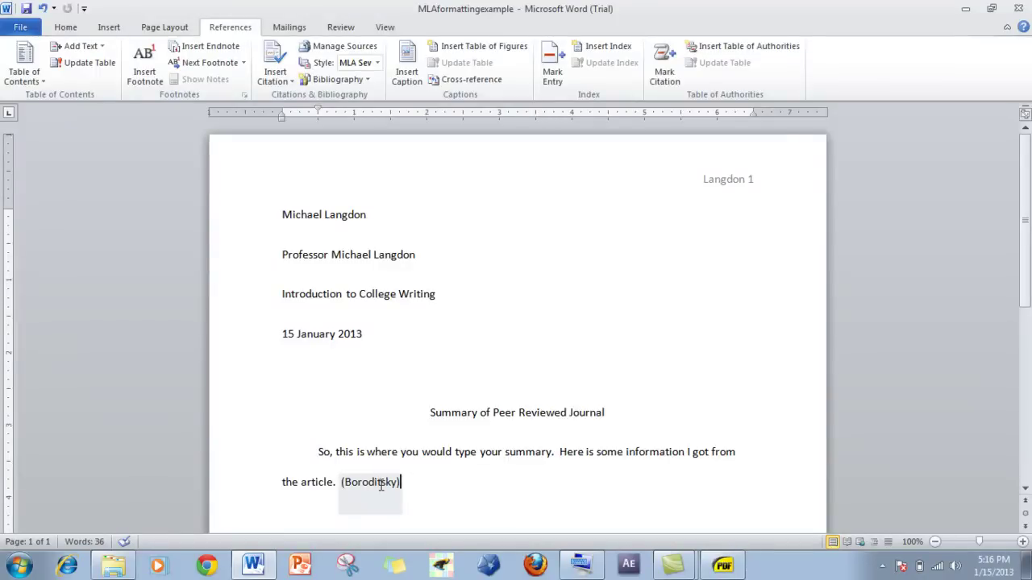
Insert a second Boroditsky, Lera citation on an empty line below the summary.
{"action": "left_click_drag", "start_coordinate": [1027, 171], "coordinate": [1026, 278]}
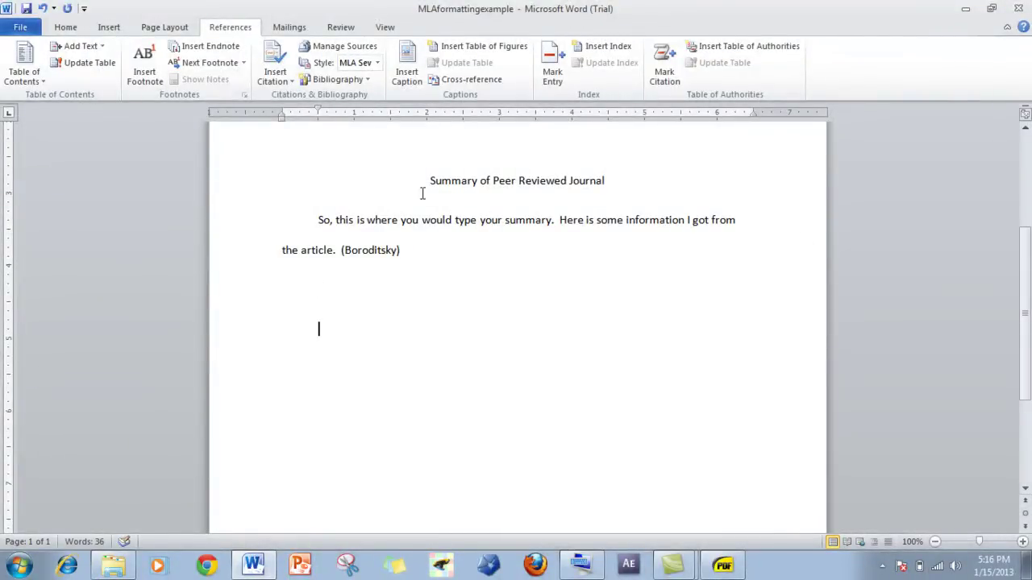
{"action": "left_click", "coordinate": [275, 71]}
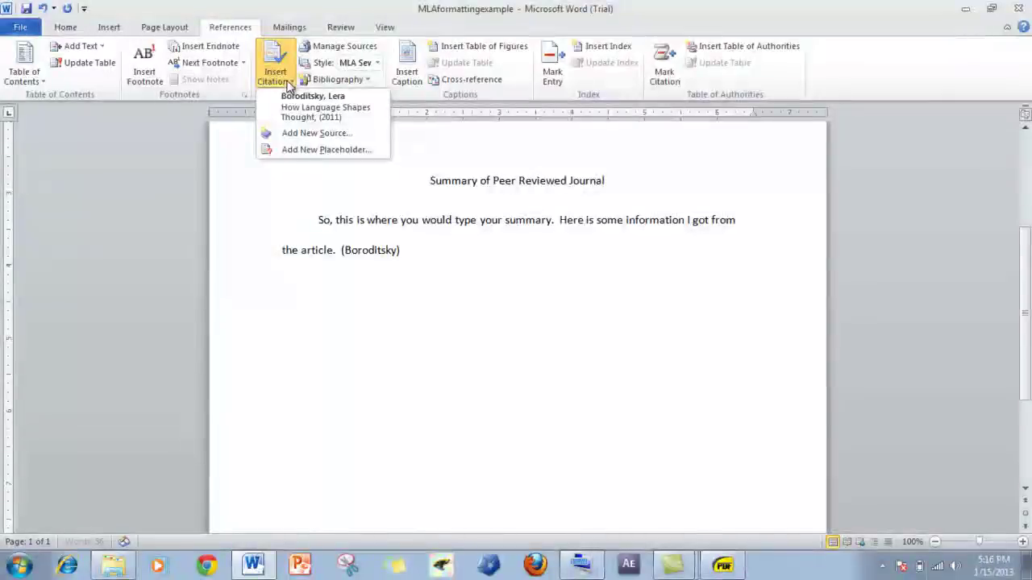
{"action": "left_click", "coordinate": [312, 108]}
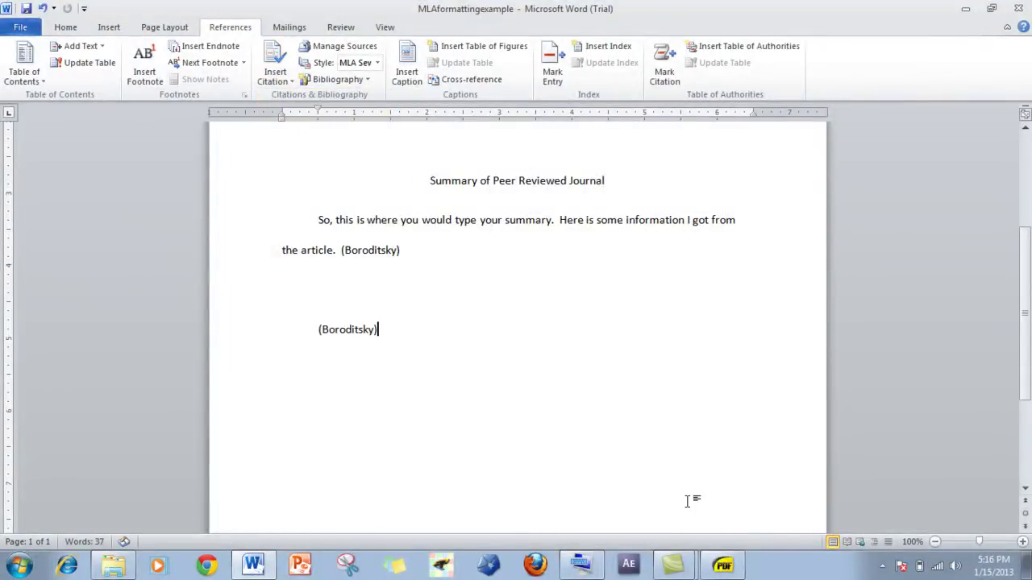
{"action": "key", "text": "Return"}
{"action": "key", "text": "Return"}
Insert the built-in Works Cited list with the Boroditsky Scientific American entry.
{"action": "left_click", "coordinate": [368, 81]}
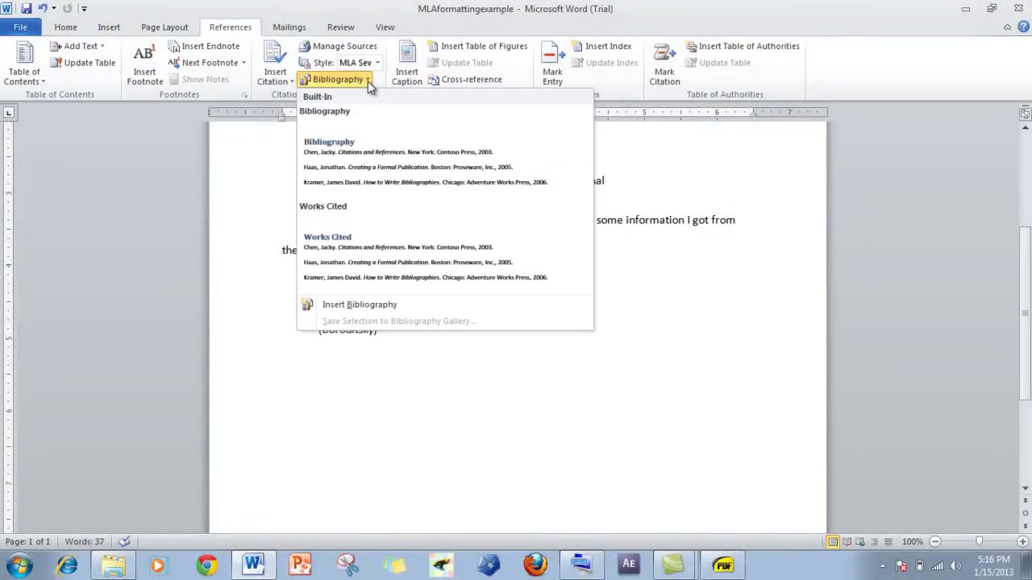
{"action": "left_click", "coordinate": [375, 238]}
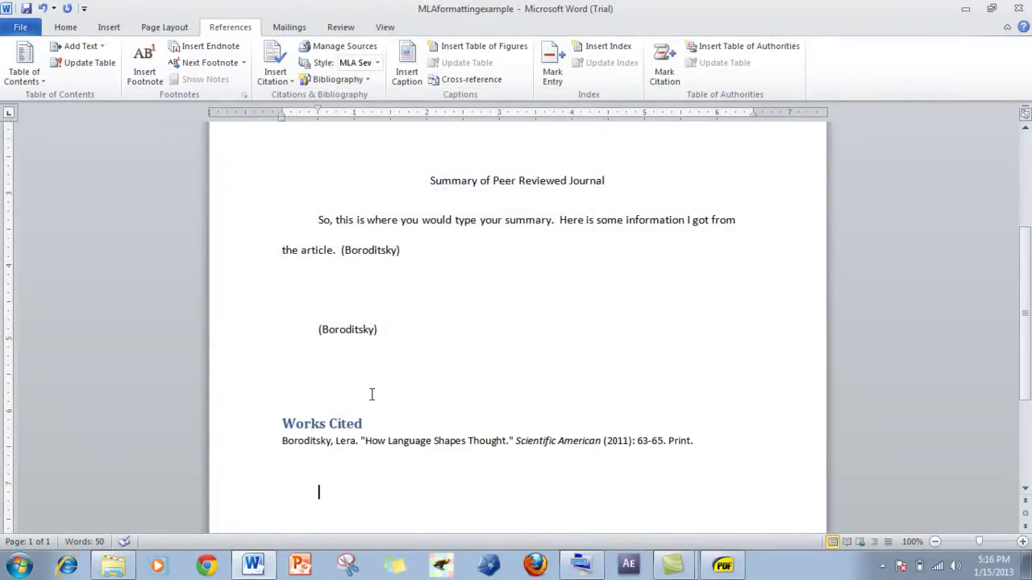
{"action": "left_click_drag", "start_coordinate": [365, 426], "coordinate": [284, 424]}
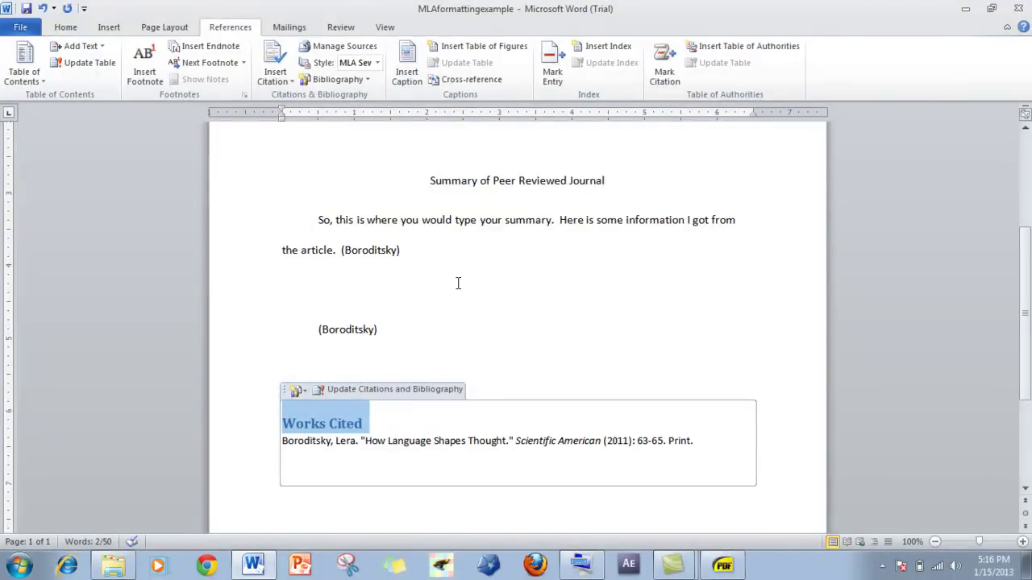
{"action": "left_click", "coordinate": [509, 375]}
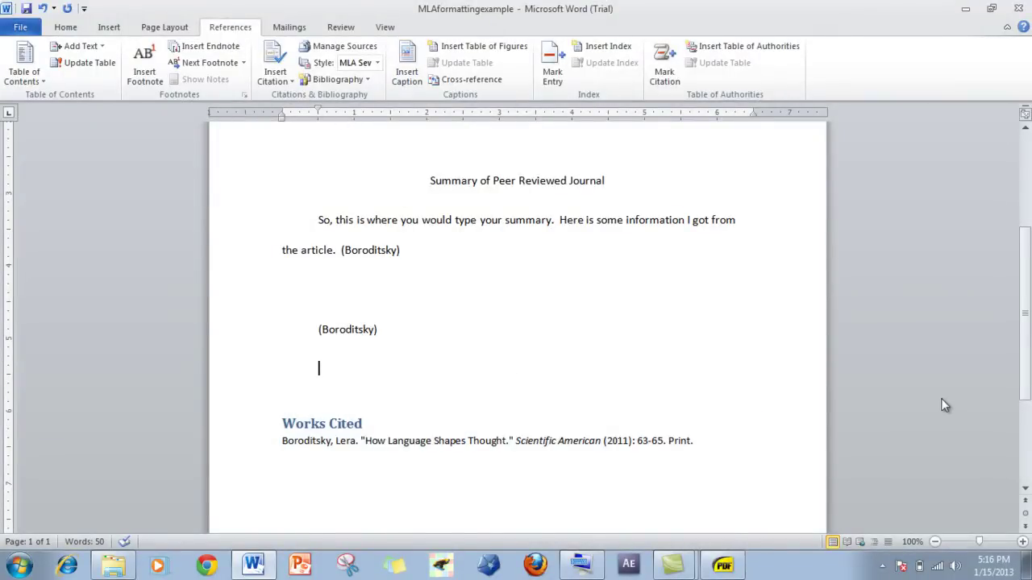
Review the Works Cited entry and scroll back to the top of the essay.
{"action": "left_click", "coordinate": [884, 470]}
{"action": "left_click_drag", "start_coordinate": [1027, 318], "coordinate": [1027, 375]}
{"action": "left_click", "coordinate": [691, 231]}
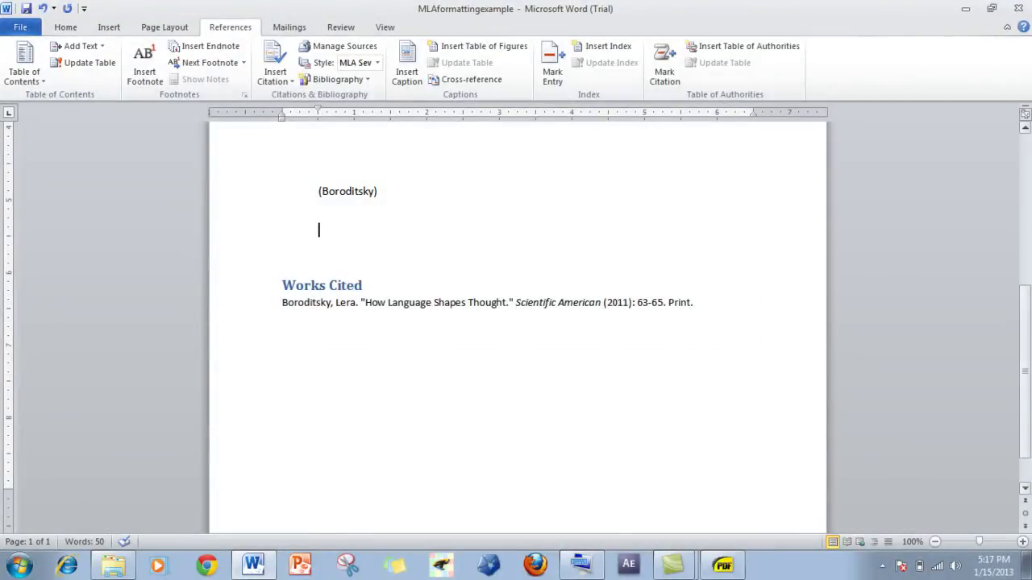
{"action": "scroll", "coordinate": [1029, 367], "scroll_direction": "down", "scroll_amount": 1}
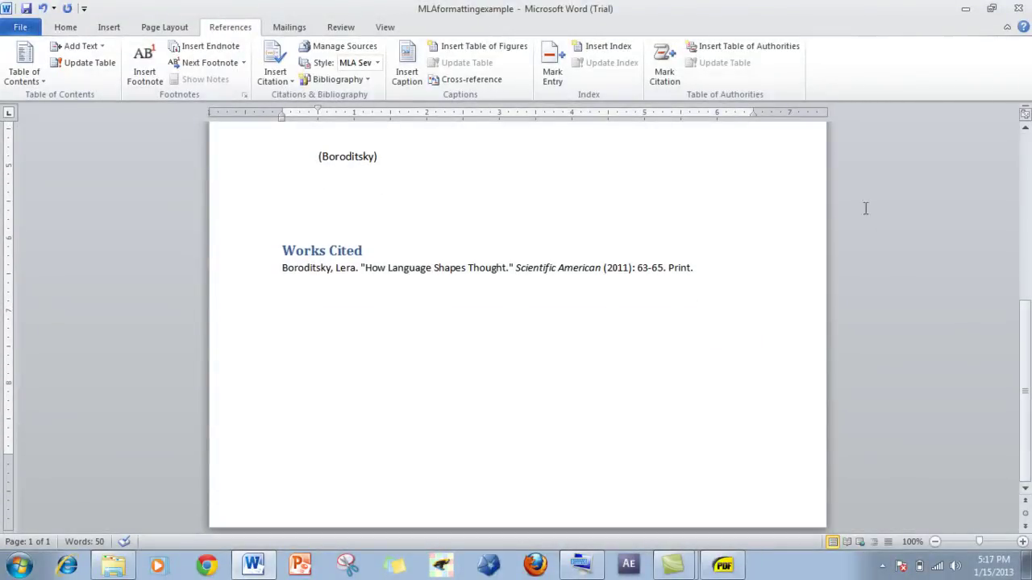
{"action": "scroll", "coordinate": [1010, 349], "scroll_direction": "up", "scroll_amount": 2}
{"action": "left_click_drag", "start_coordinate": [1010, 349], "coordinate": [1005, 114]}
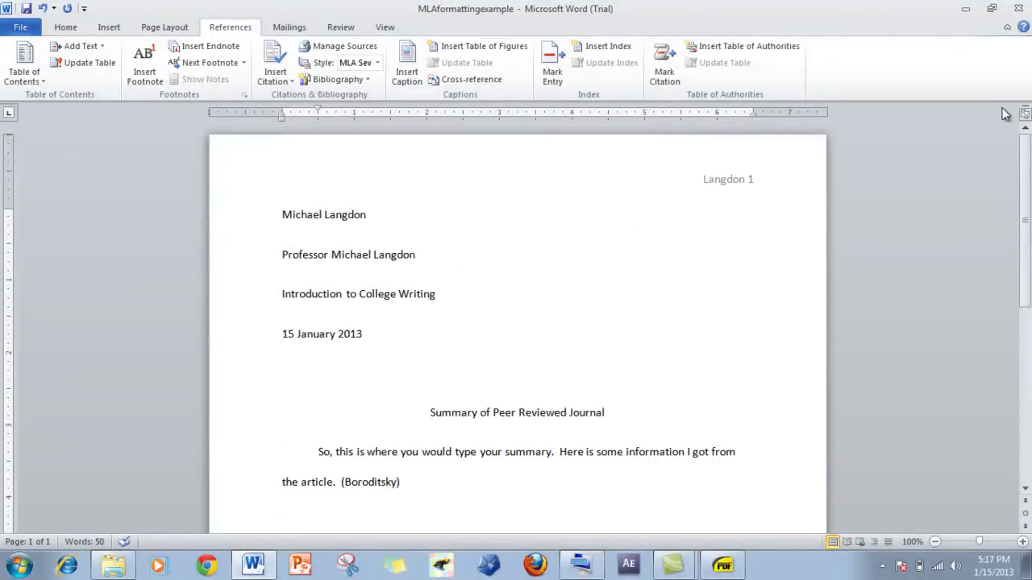